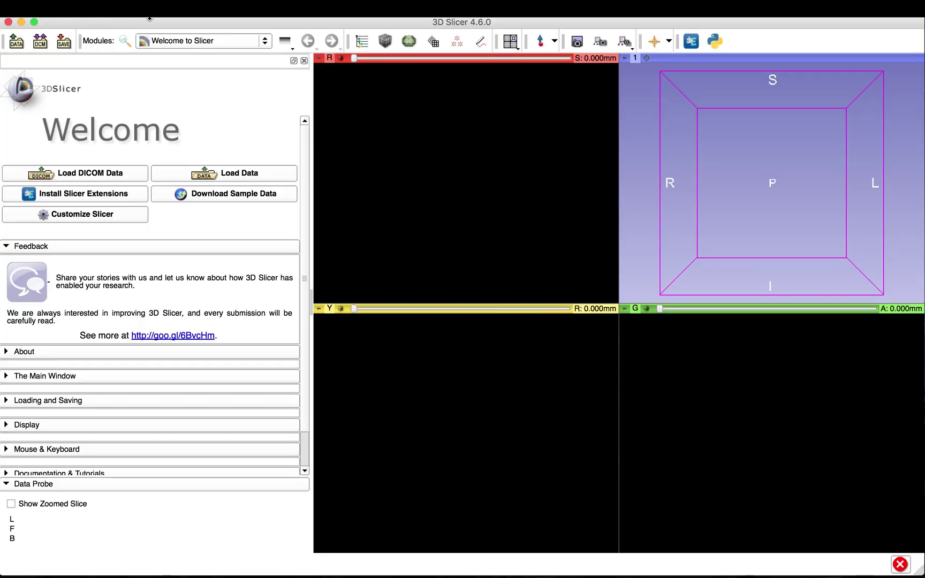
Open the Extensions Manager and search the installable extensions for PET.
left_click(147, 8)
left_click(143, 44)
left_click(842, 46)
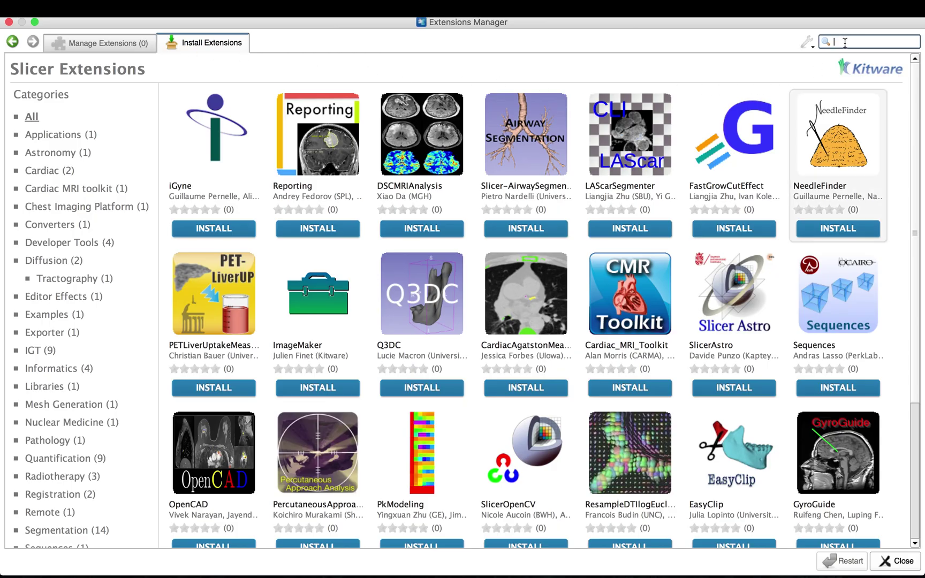
type("PE")
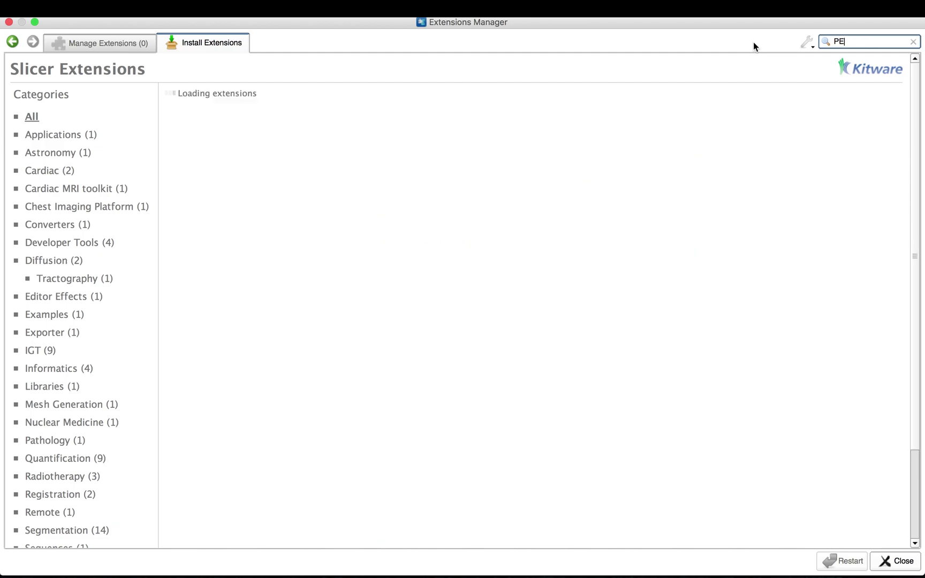
type("T")
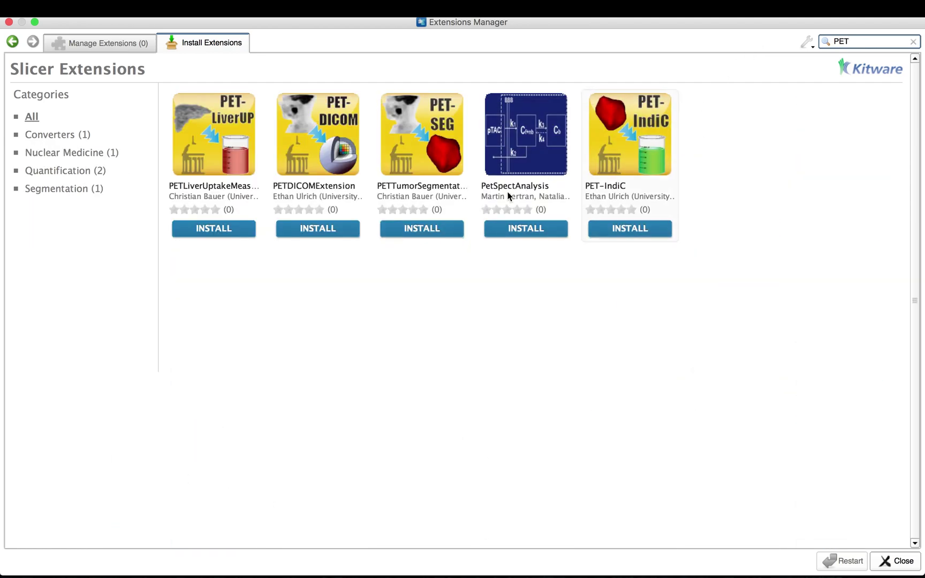
Install the PETTumorSegmentation, PETDICOMExtension and PET-IndiC extensions and restart the program.
left_click(418, 236)
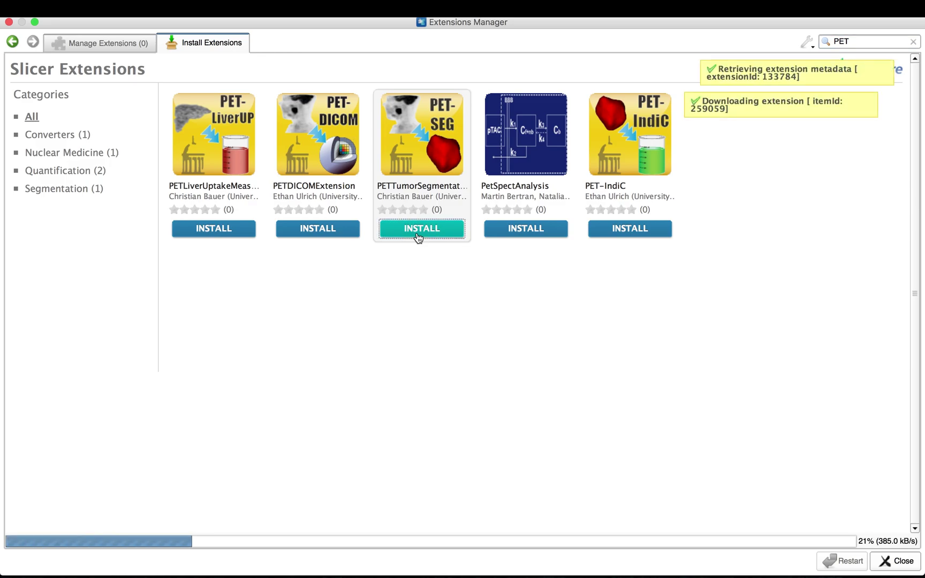
left_click(344, 227)
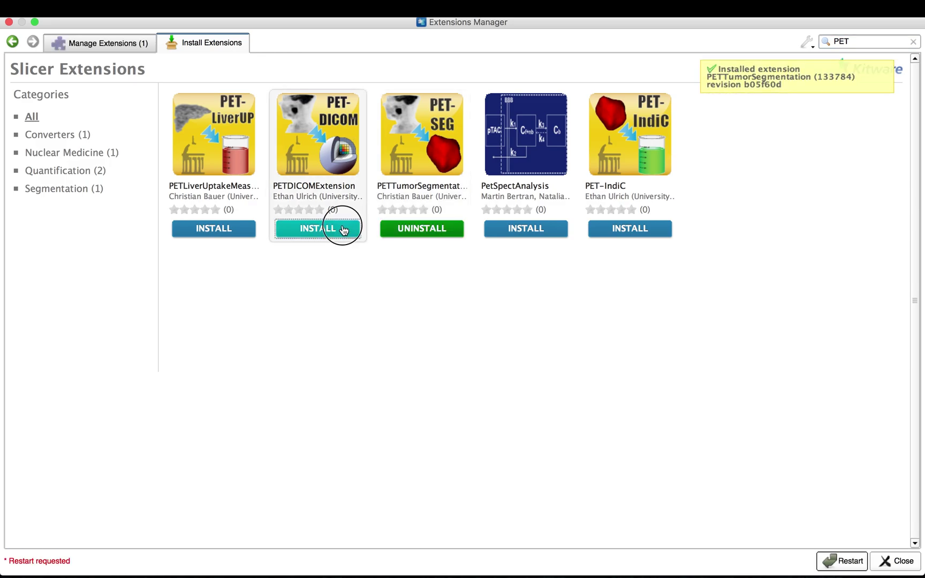
left_click(616, 233)
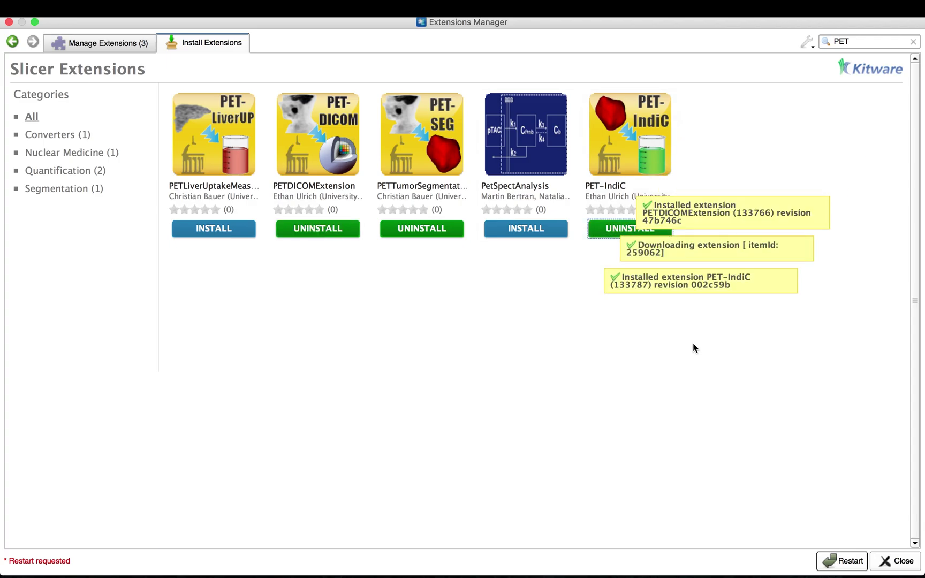
left_click(841, 561)
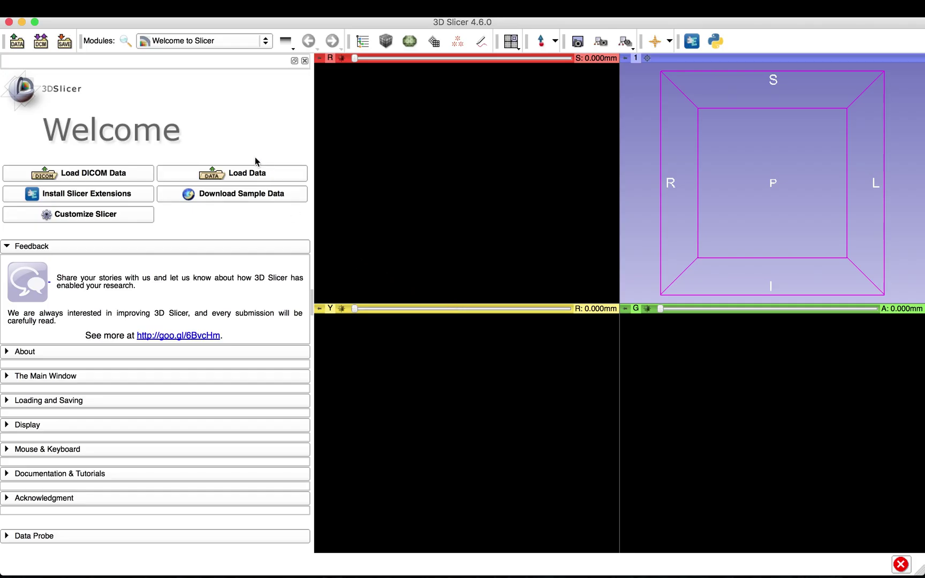
Load the PET WB_0 series of the second-to-last listed patient from the DICOM database as an SUVbw volume.
left_click(47, 46)
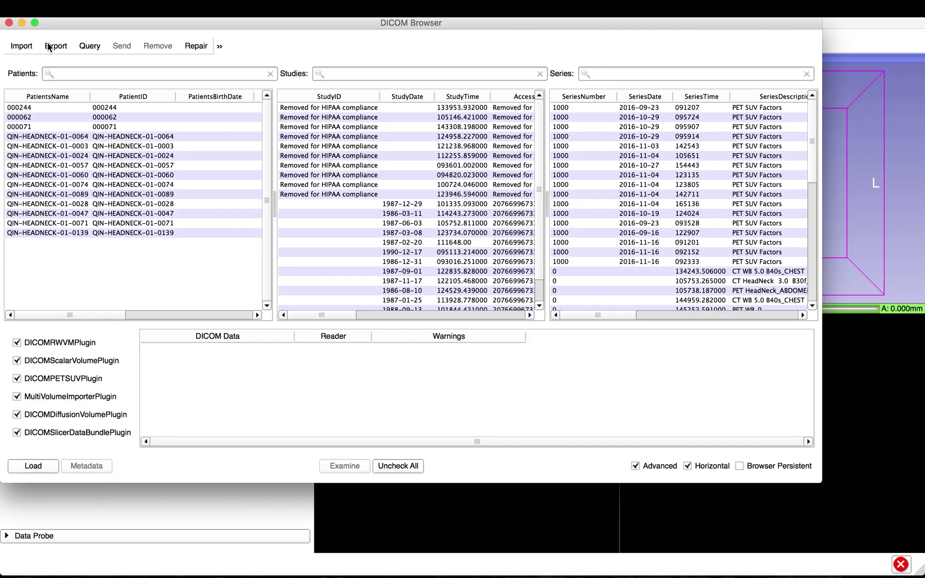
left_click(91, 226)
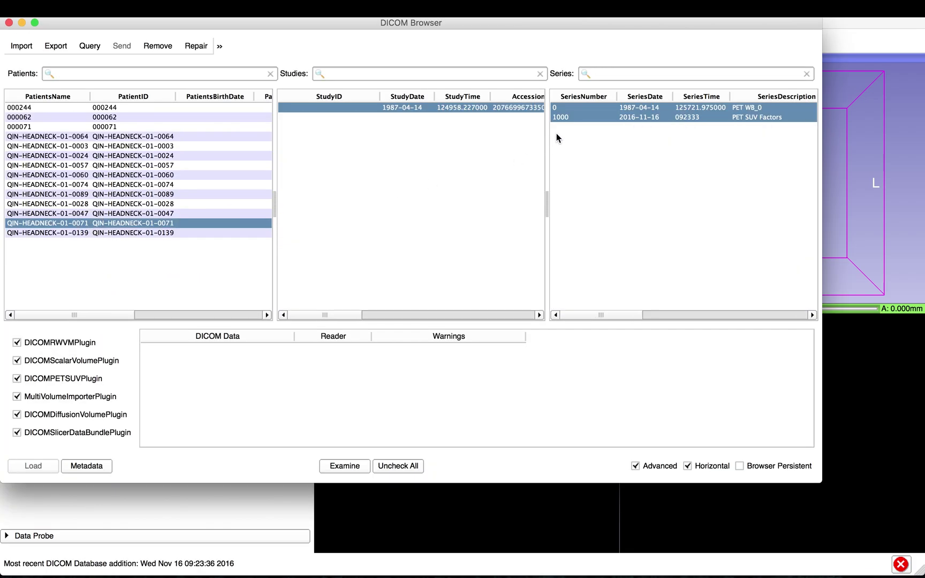
left_click(637, 109)
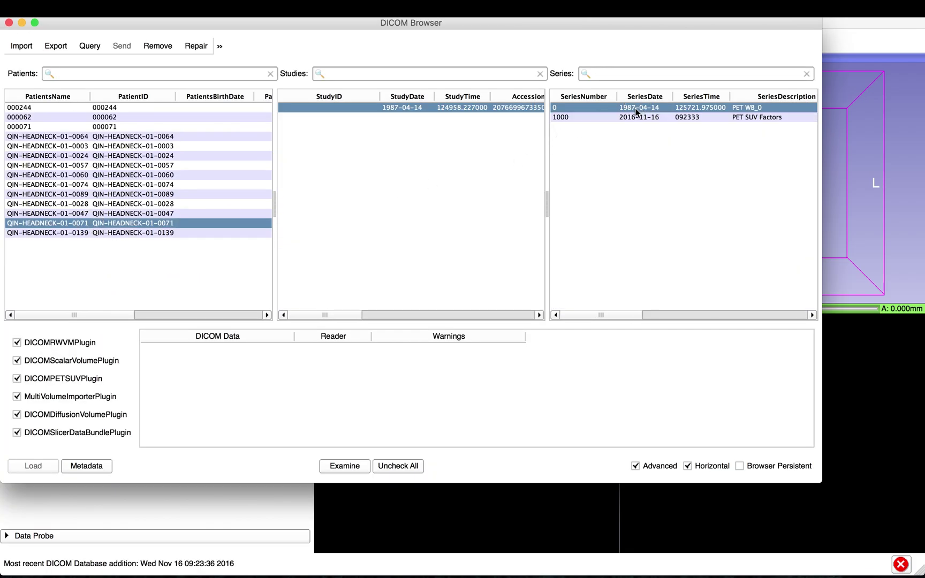
left_click(342, 464)
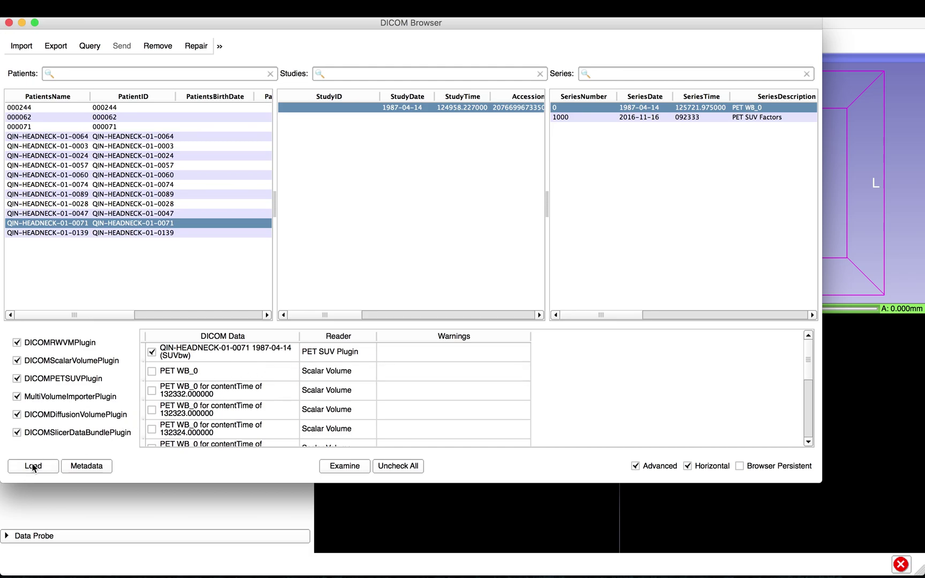
left_click(24, 479)
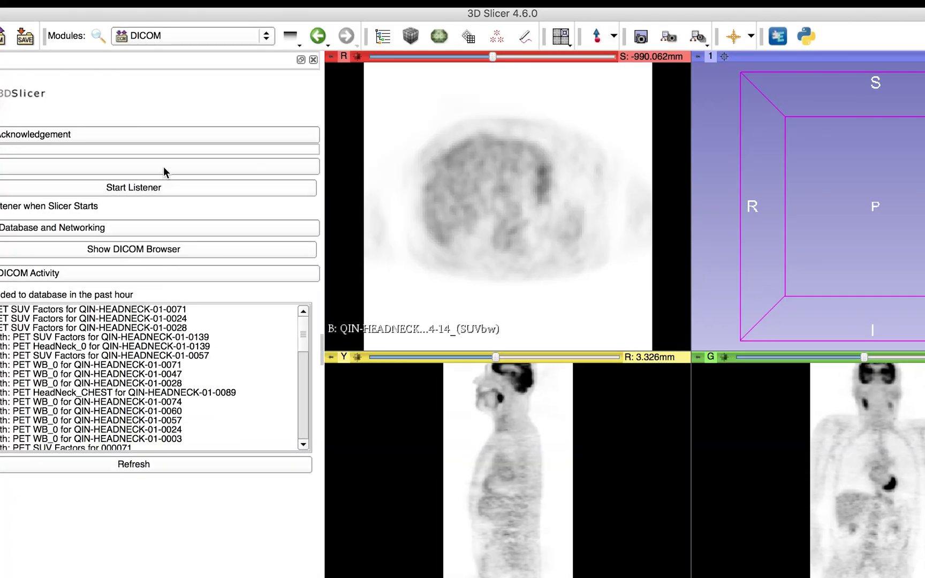
Switch to the PET-IndiC quantification module and set the loaded SUVbw volume as the input image.
left_click(218, 41)
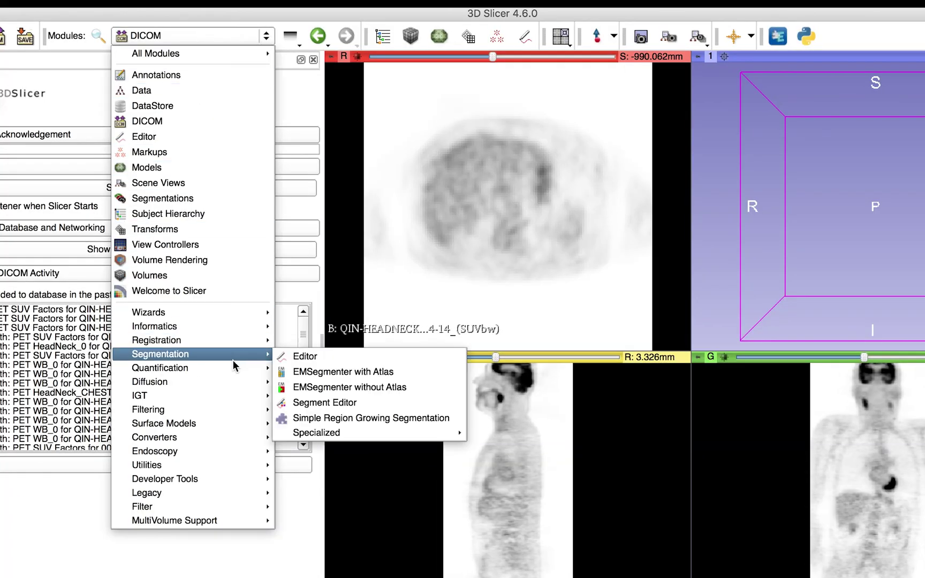
mouse_move(234, 369)
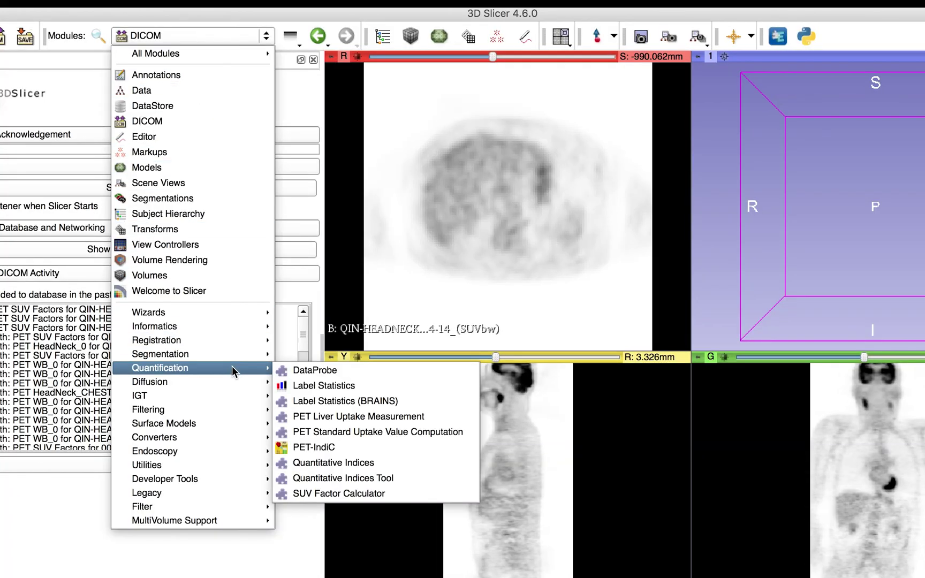
left_click(398, 447)
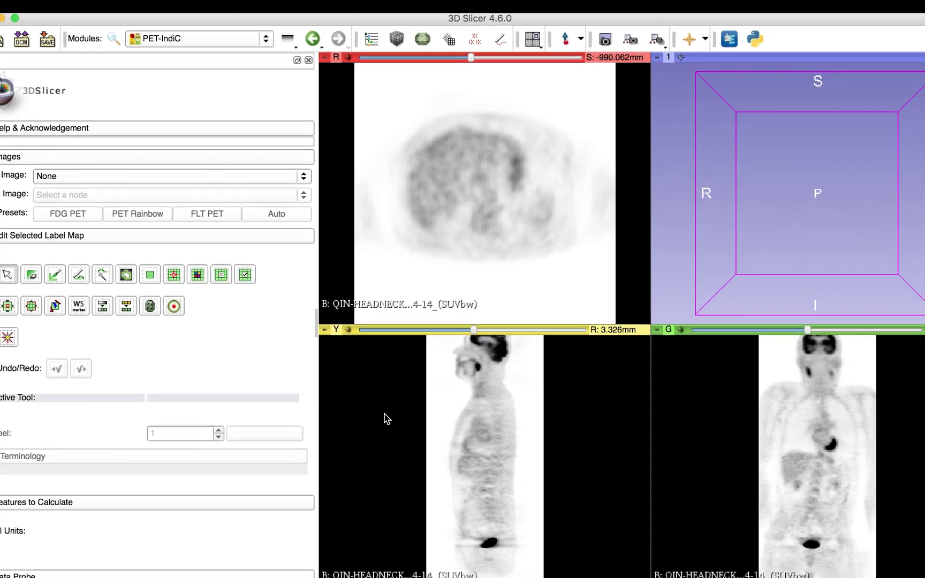
left_click(178, 172)
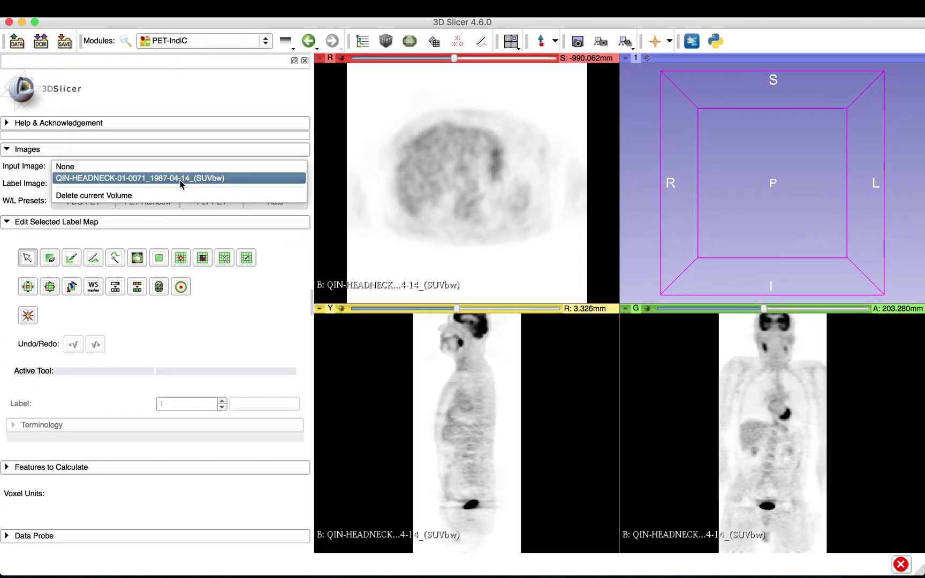
left_click(177, 187)
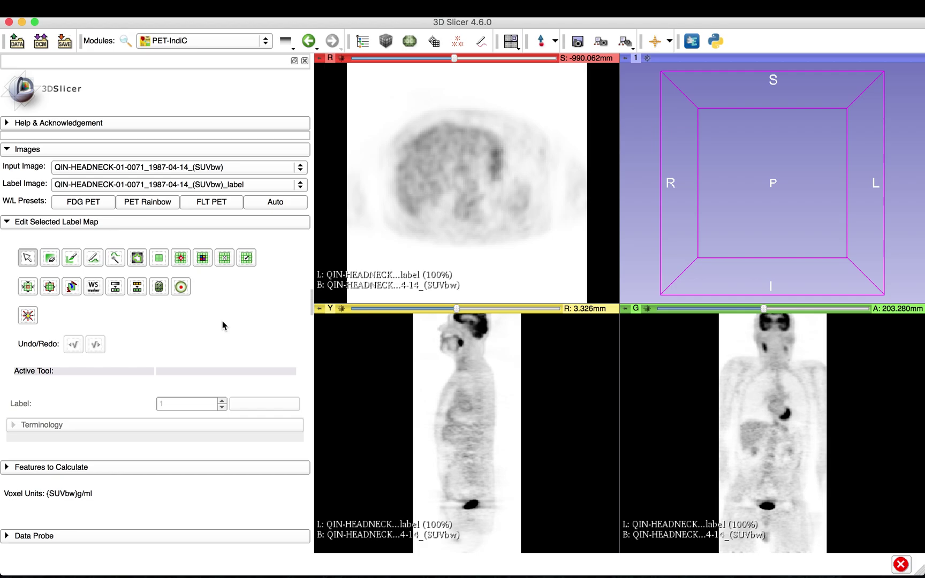
Activate the PET tumor segmentation effect for the label map and expand its Options and Advanced settings.
left_click(35, 319)
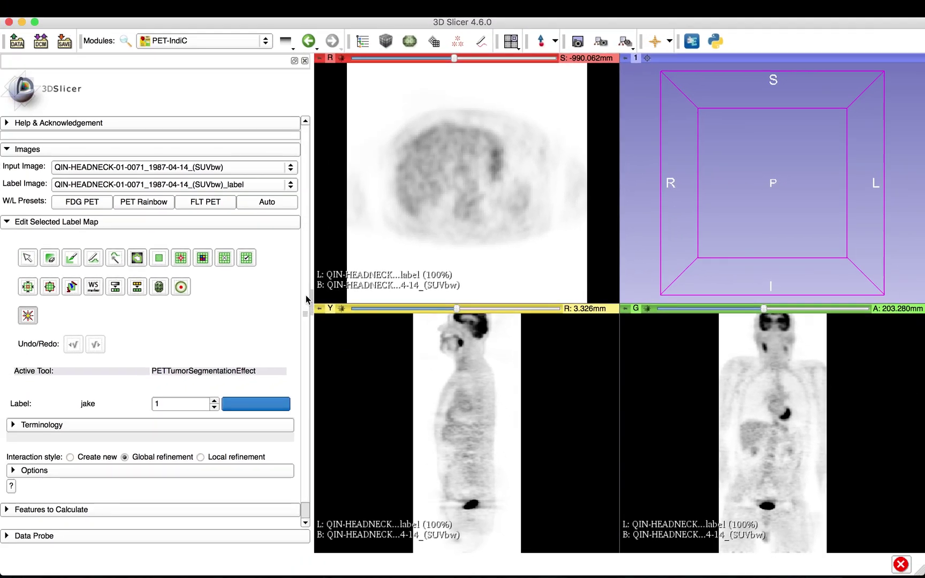
left_click_drag(243, 296, 245, 325)
left_click_drag(308, 316, 308, 322)
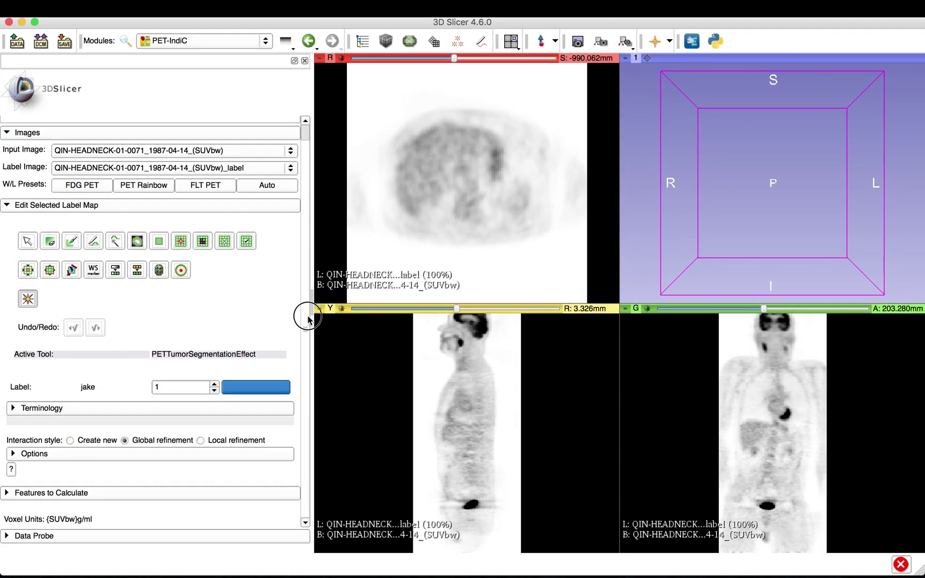
left_click(53, 454)
left_click(60, 490)
left_click(303, 405)
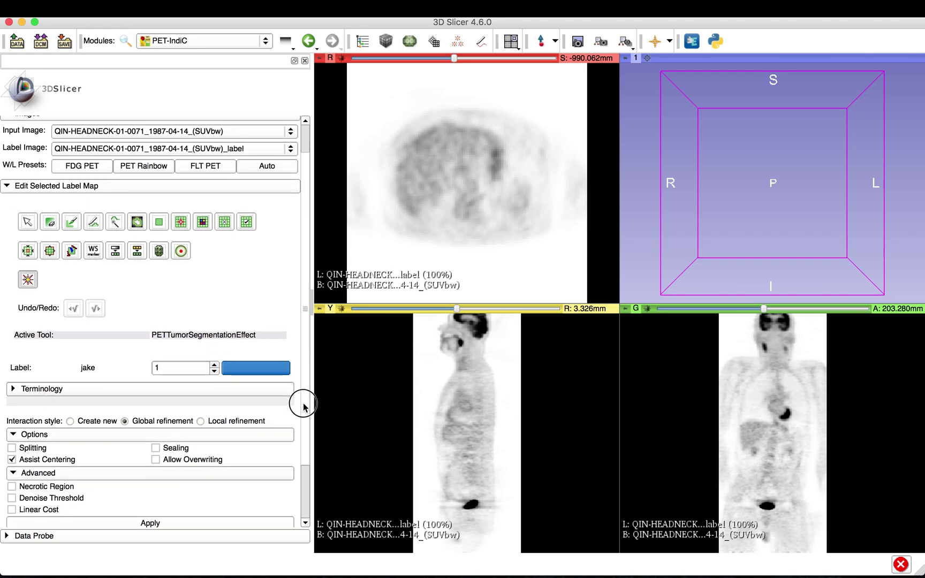
scroll(295, 479, "down", 5)
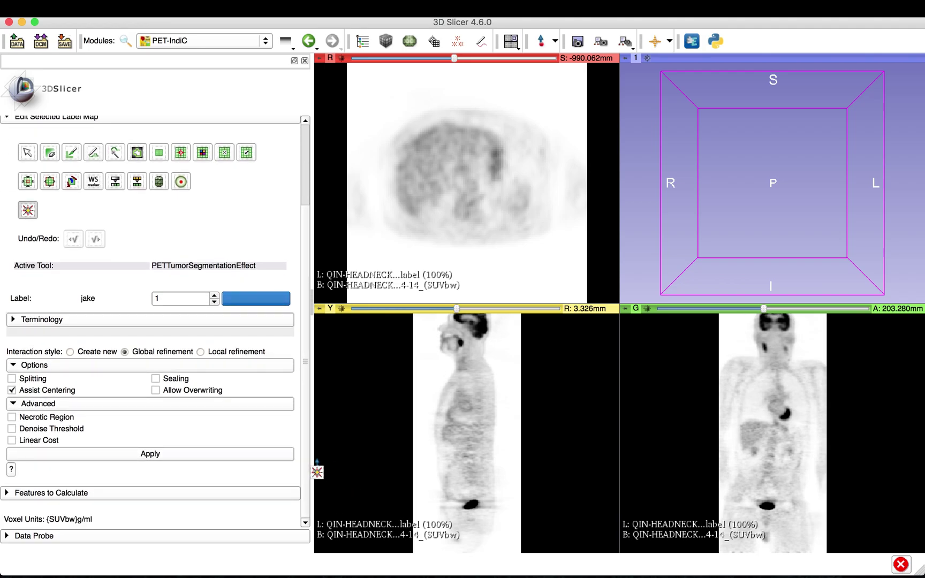
Show slice intersections and center the slice views on the dark uptake spot behind the mouth.
left_click(669, 41)
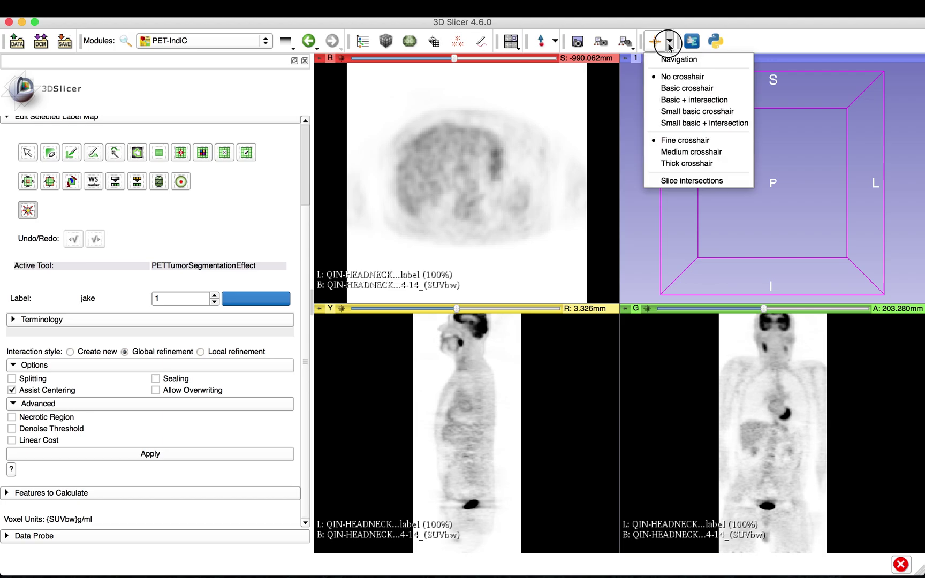
left_click(681, 181)
left_click(462, 353)
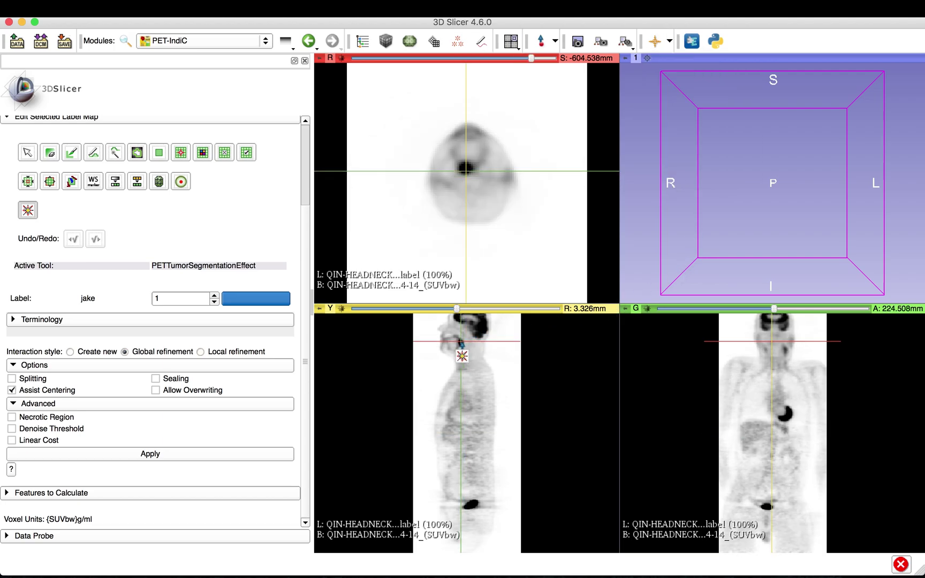
left_click(465, 182)
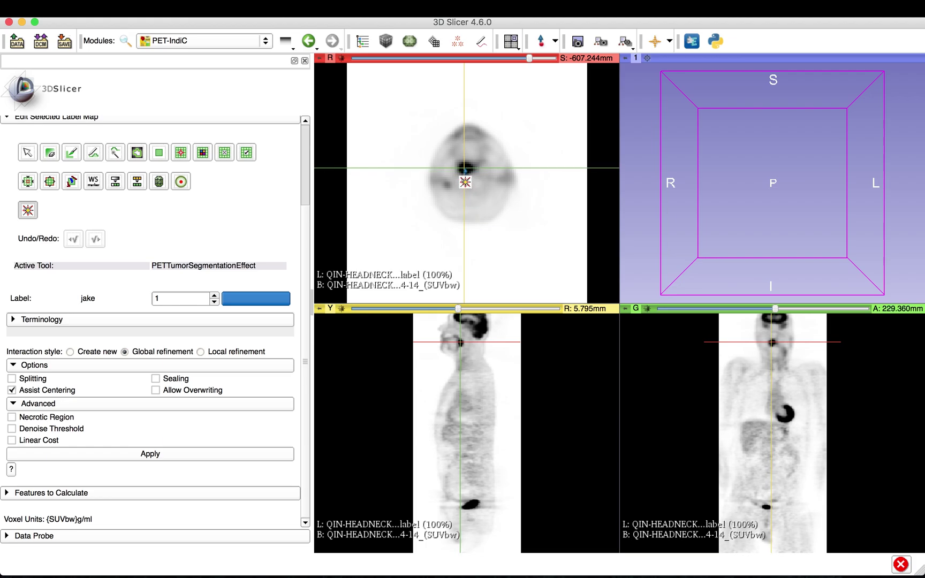
Segment the dark uptake spot behind the mouth as label 1 with global refinement, placing the seed in the enlarged coronal slice.
middle_click_drag(486, 340, 477, 408)
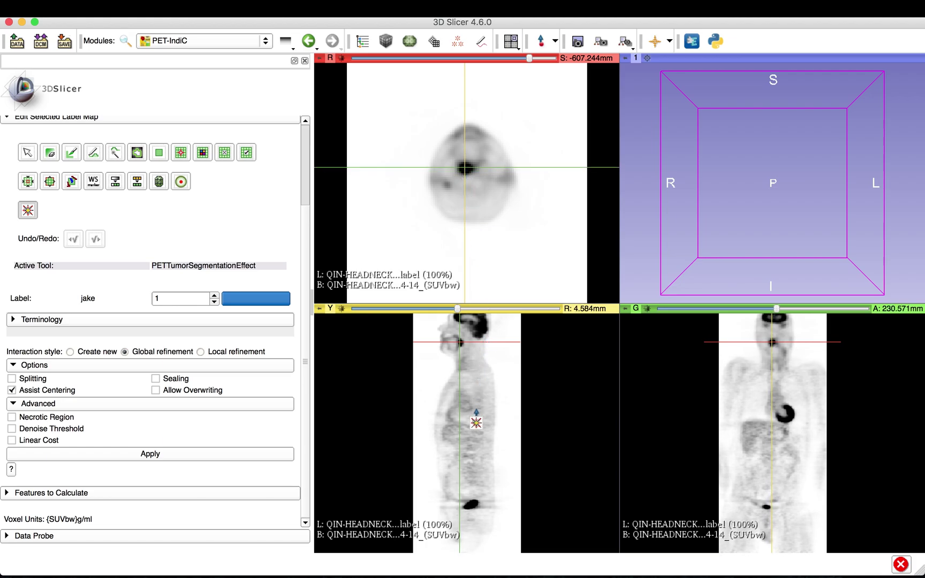
right_click_drag(468, 364, 492, 535)
middle_click_drag(468, 347, 512, 406)
right_click_drag(774, 397, 779, 510)
middle_click_drag(745, 410, 779, 473)
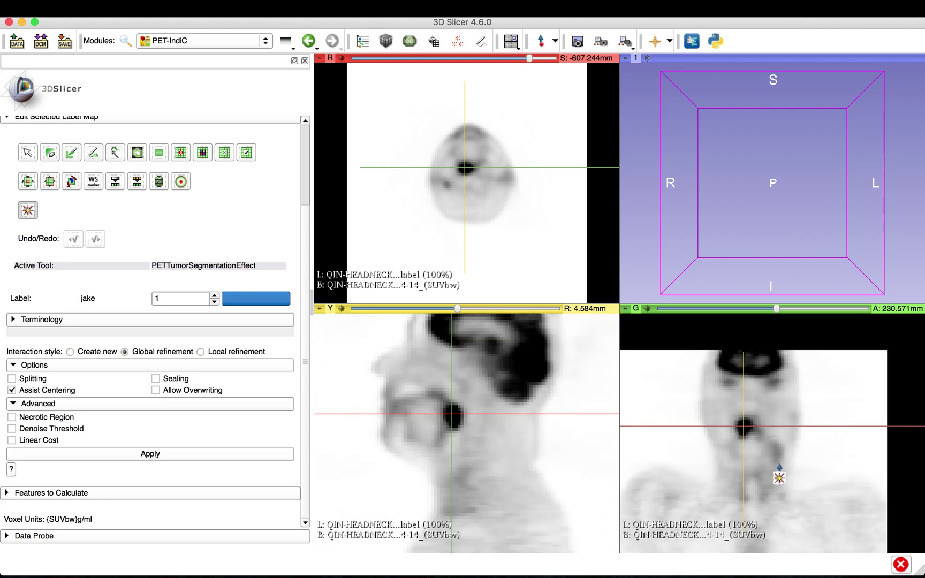
left_click(745, 428)
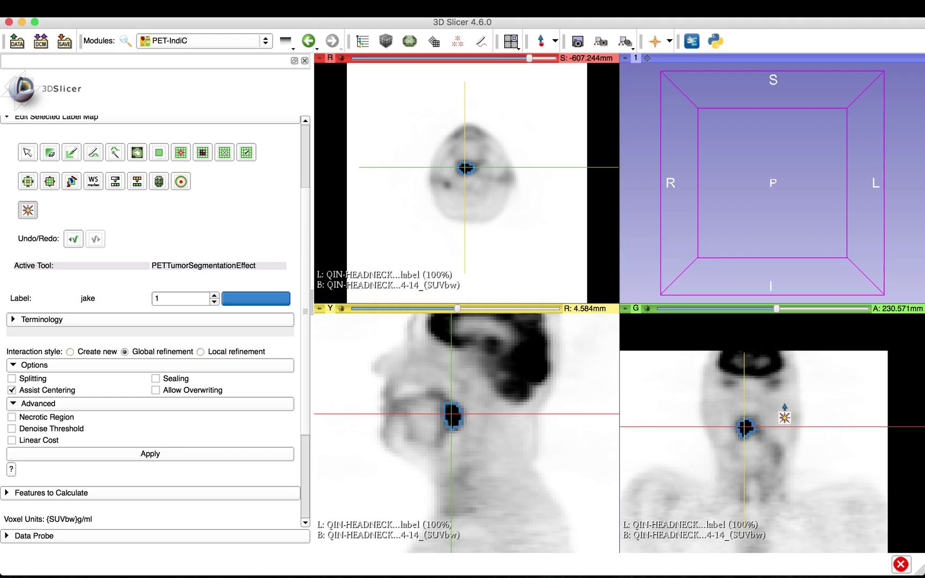
Inspect the segmented lesion's contour across the coronal, sagittal and axial slices and review its calculated indices.
scroll(784, 405, "down", 3)
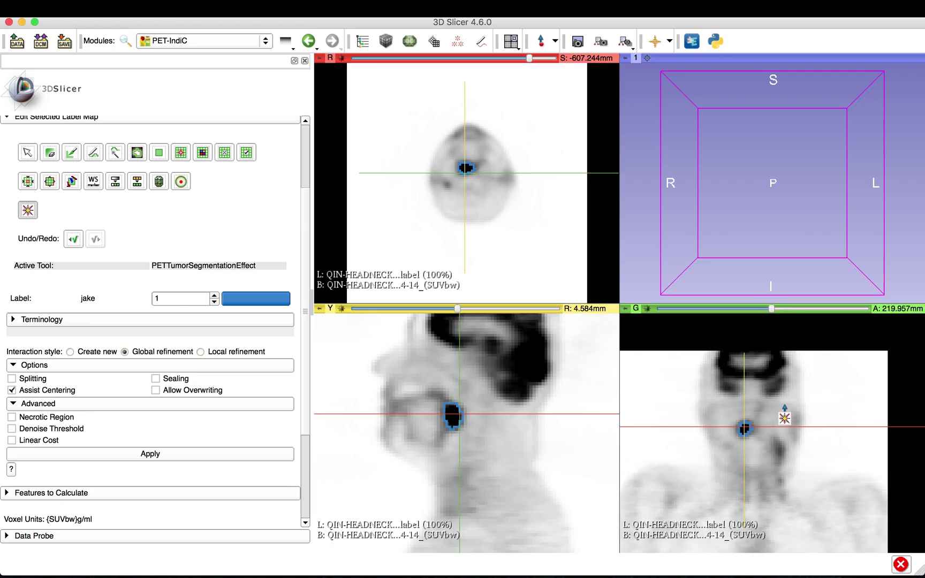
scroll(784, 407, "up", 4)
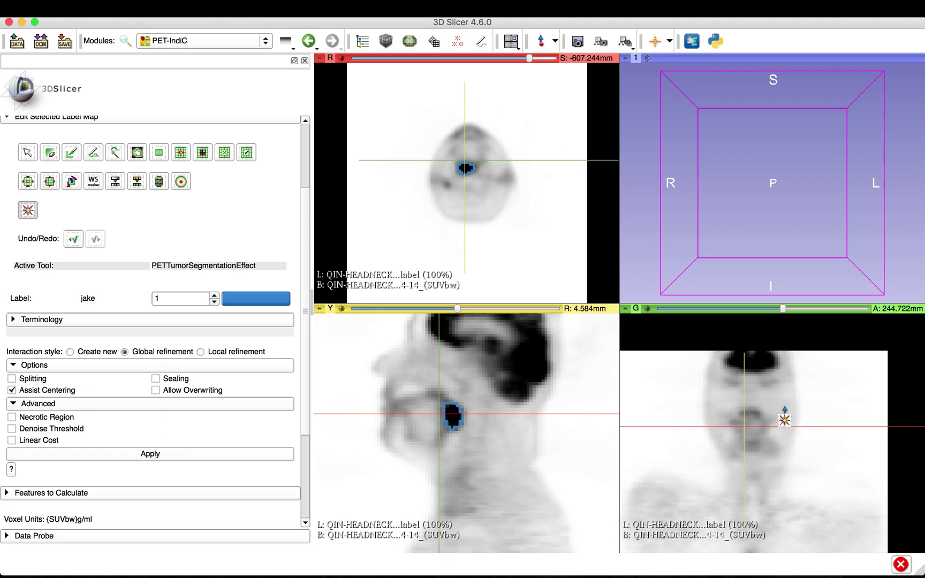
scroll(784, 418, "up", 1)
scroll(474, 410, "down", 4)
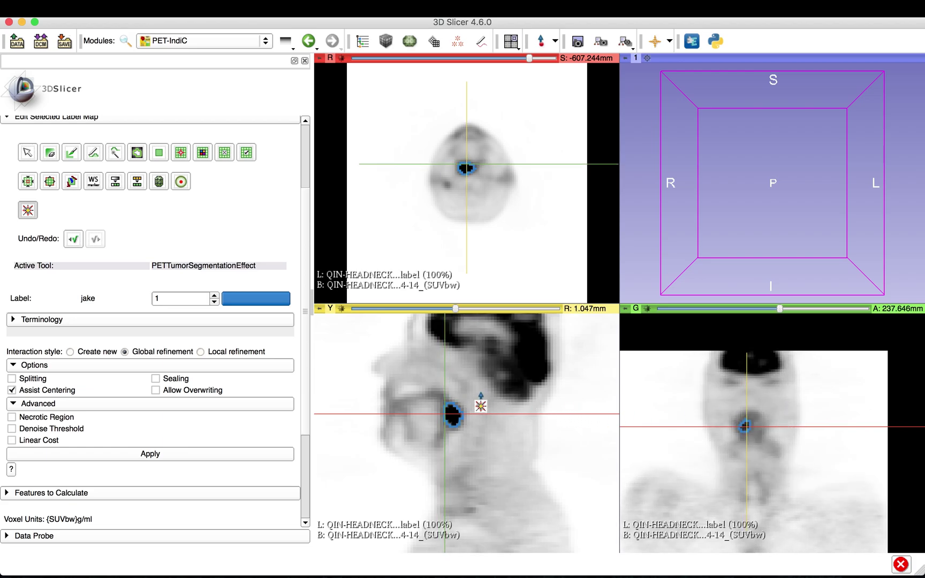
scroll(482, 412, "up", 1)
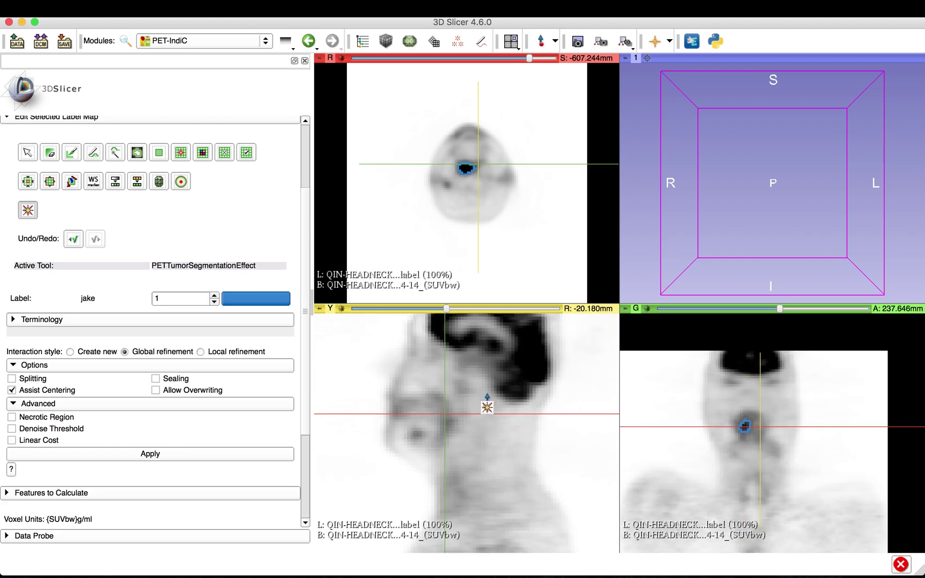
scroll(486, 407, "up", 6)
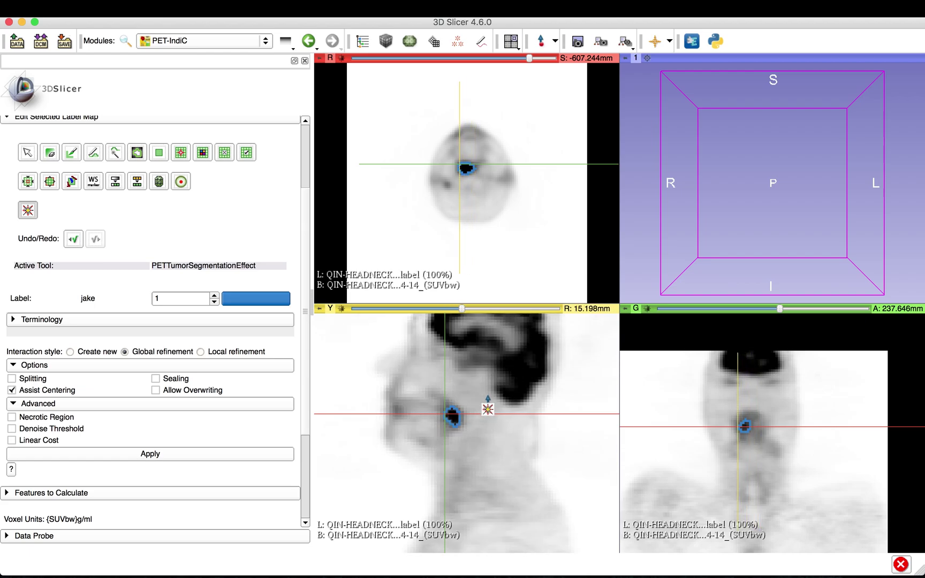
scroll(488, 409, "down", 2)
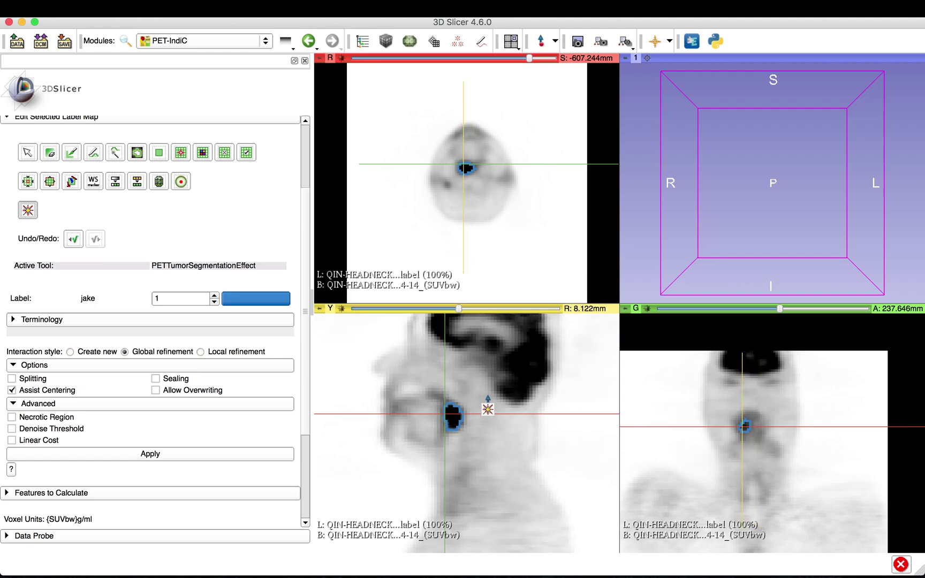
scroll(259, 183, "down", 5)
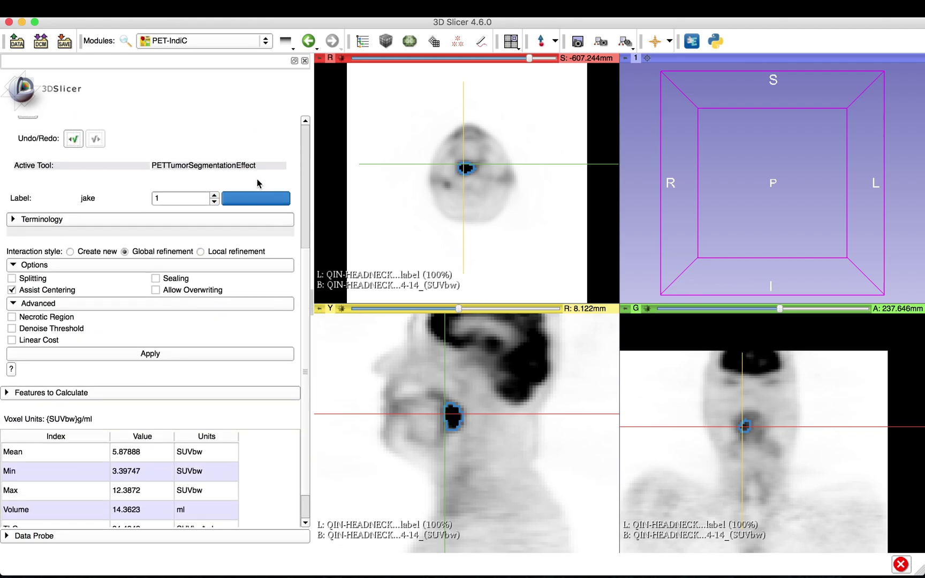
scroll(445, 199, "down", 2)
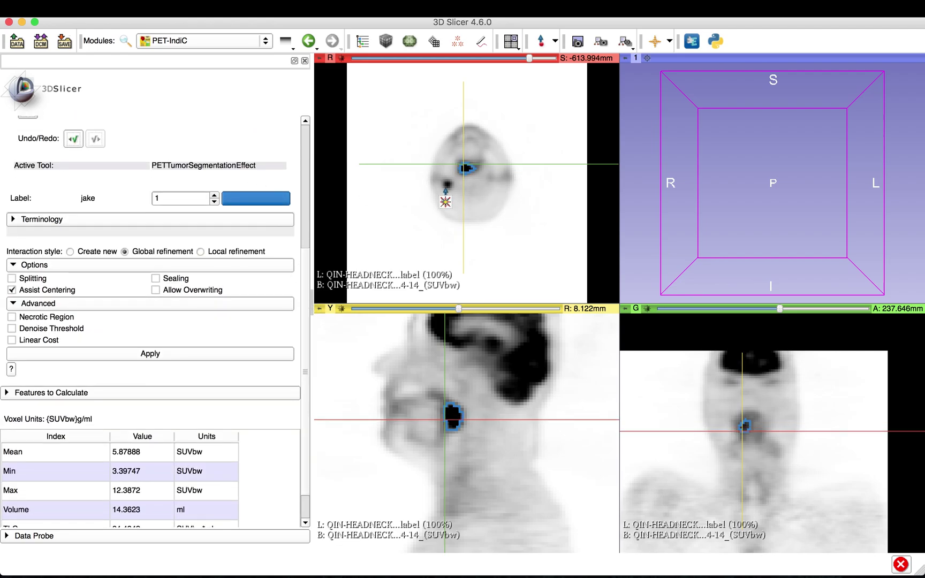
Segment the dark uptake spot on the patient's right side of the neck as label 2 and check its contour and indices.
scroll(446, 188, "down", 2)
key("shift")
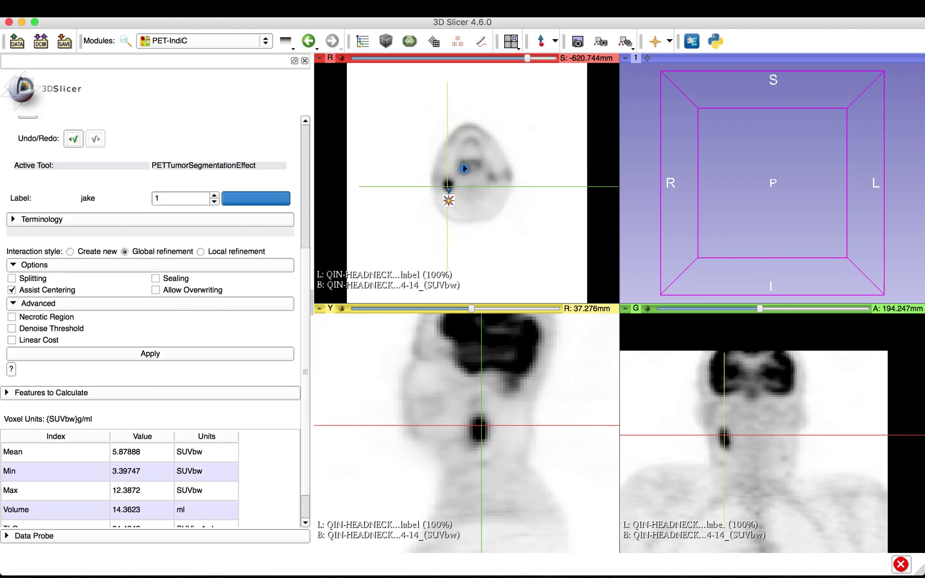
left_click(215, 196)
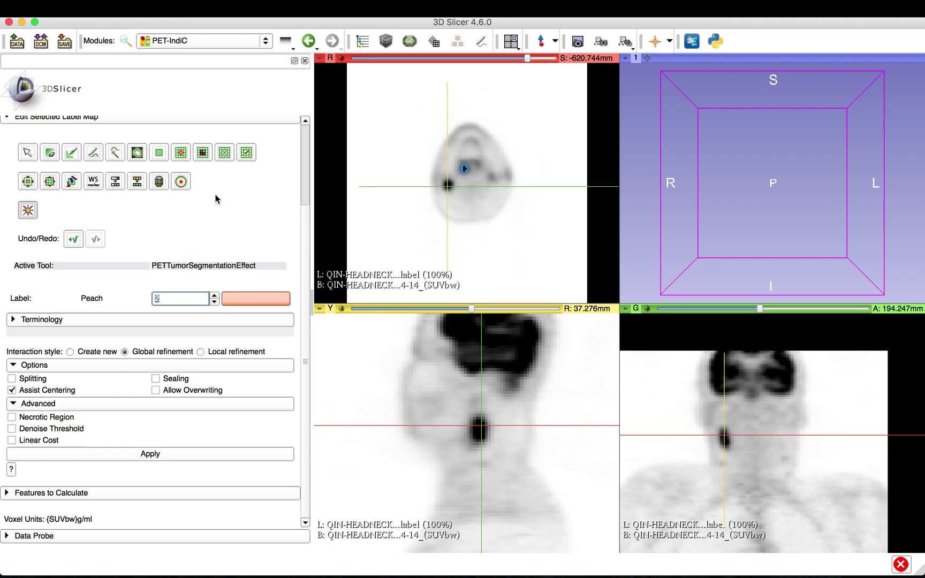
left_click(449, 183)
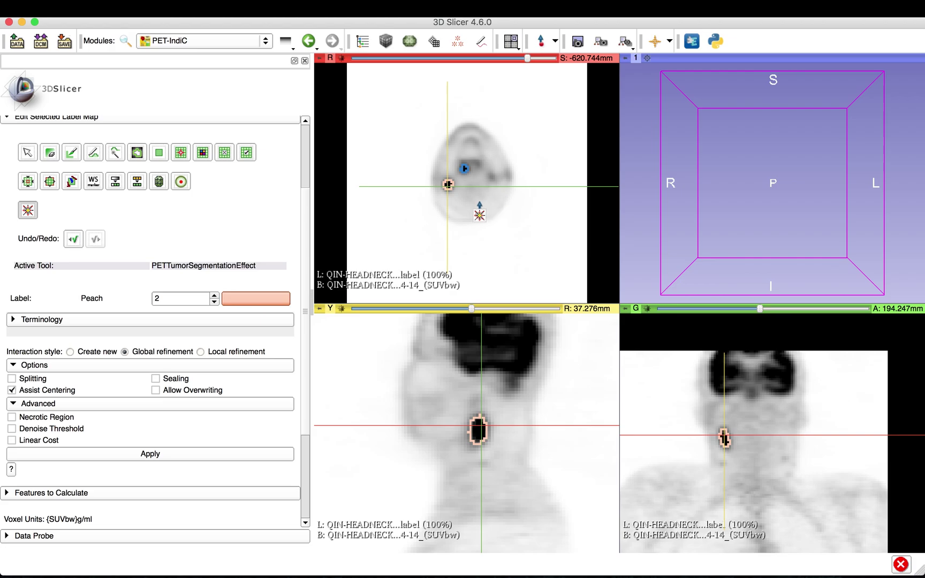
scroll(520, 426, "up", 2)
scroll(520, 427, "down", 4)
scroll(517, 426, "down", 1)
scroll(517, 426, "up", 2)
mouse_move(316, 311)
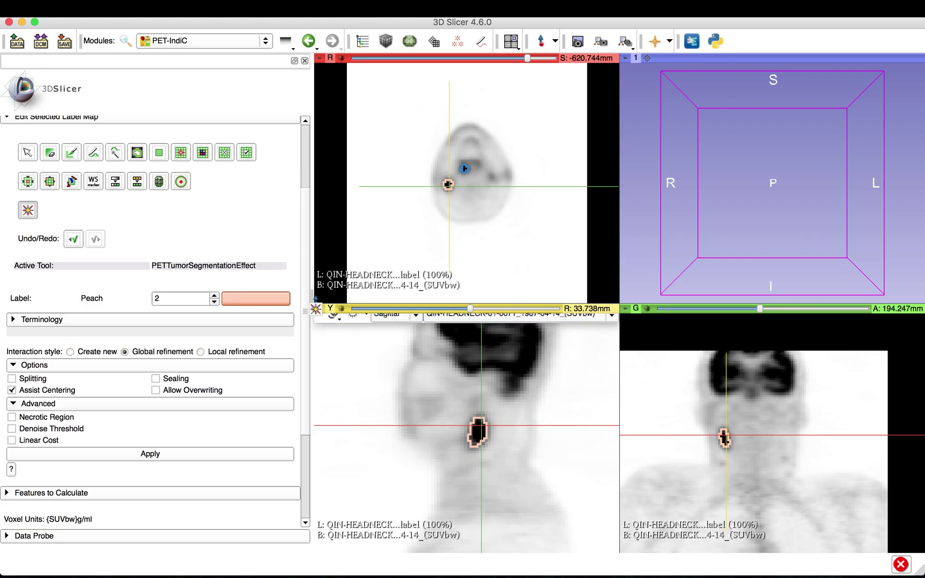
left_click_drag(307, 278, 306, 398)
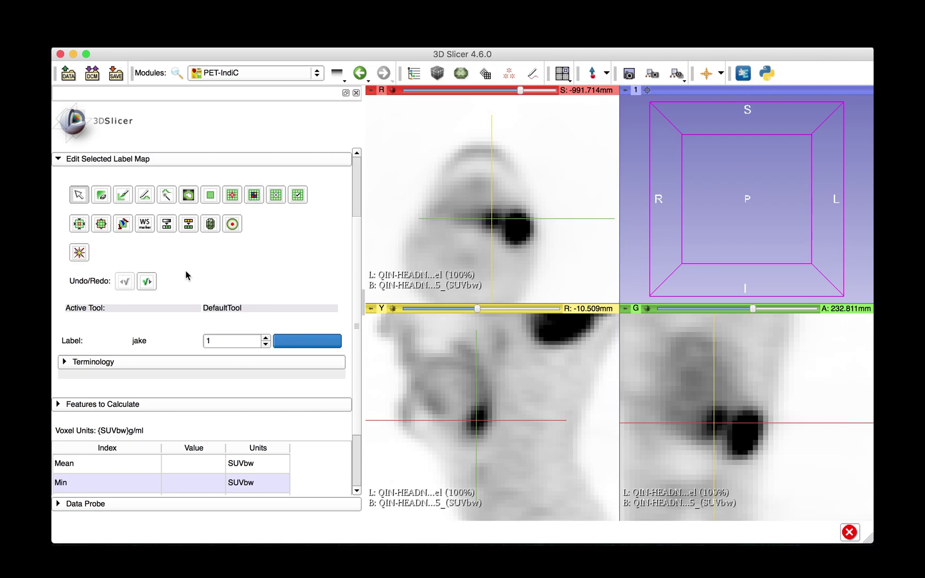
Activate the PET tumor segmentation effect and segment the smaller of the two adjoining uptake spots as label 1, checking its contour through the coronal slices.
left_click(79, 252)
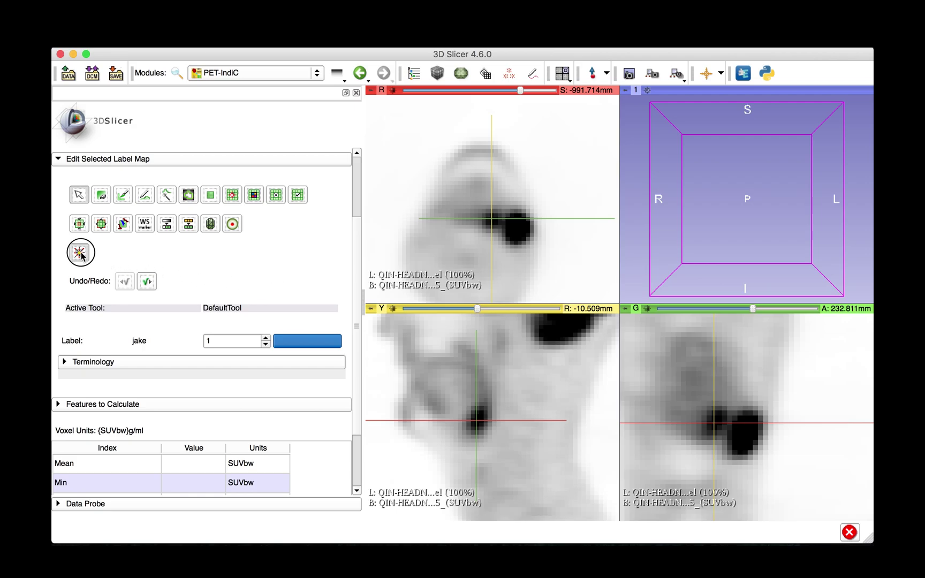
left_click(717, 424)
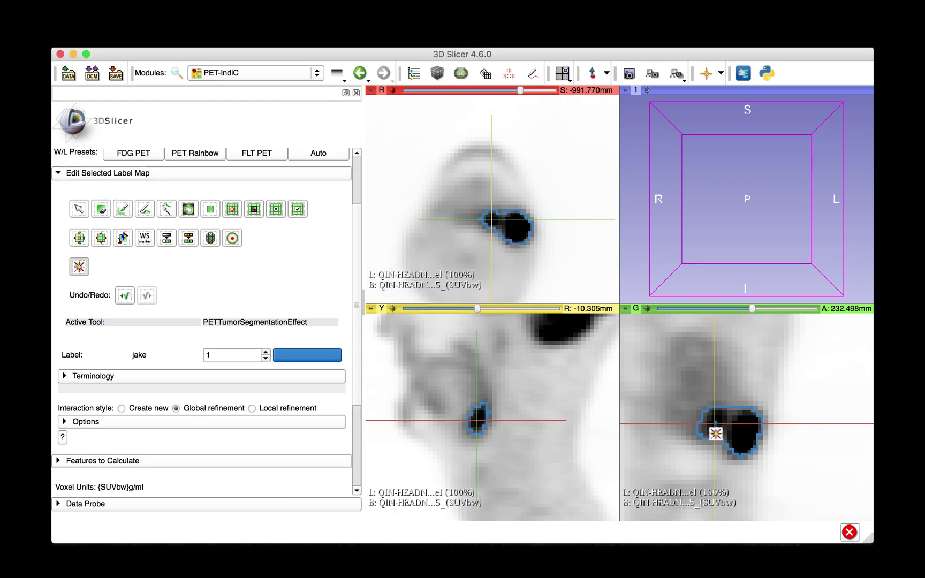
scroll(788, 459, "up", 4)
scroll(788, 459, "down", 10)
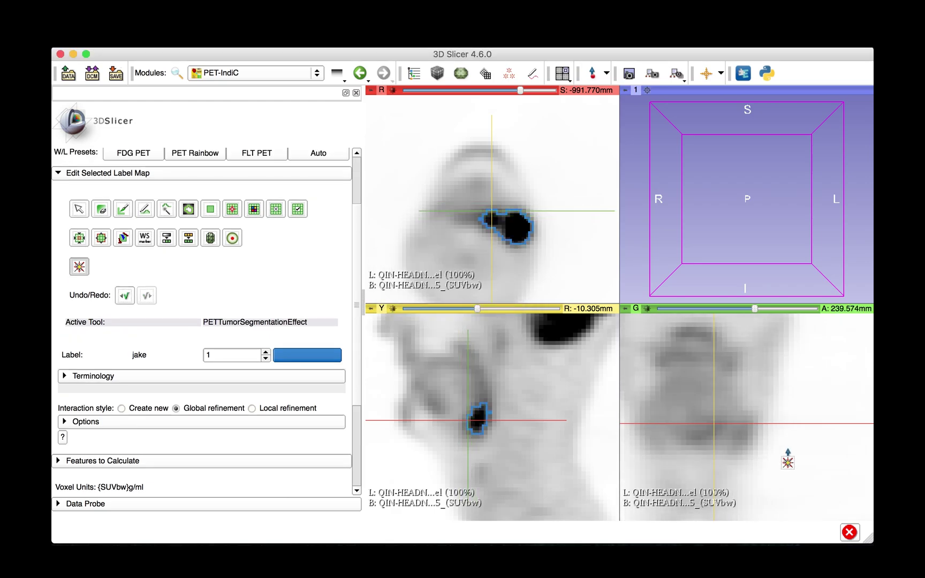
scroll(788, 459, "up", 5)
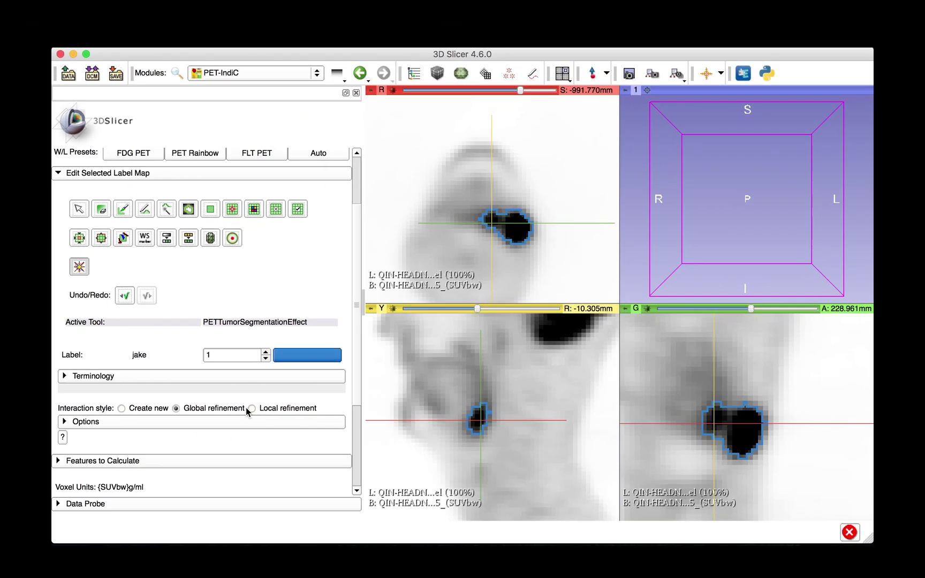
Try local refinement between the two adjoining spots to exclude the larger one from label 1, and undo that refinement.
left_click(162, 457)
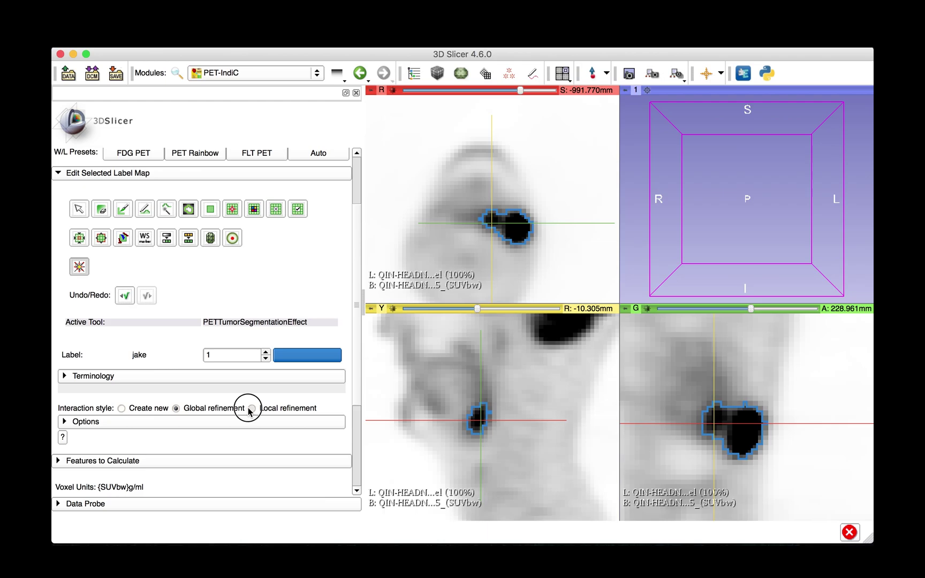
left_click(726, 436)
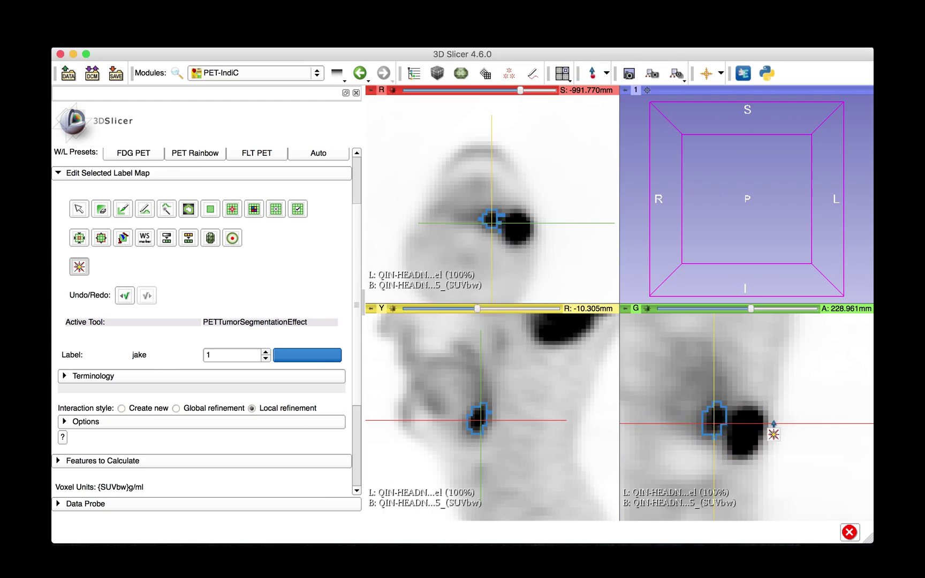
scroll(785, 417, "up", 4)
scroll(785, 417, "down", 5)
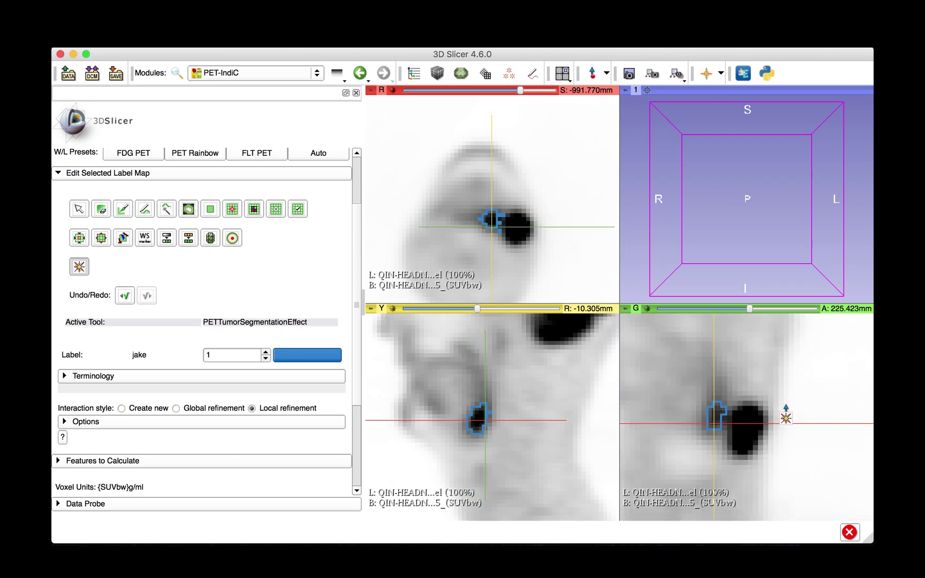
scroll(785, 418, "up", 3)
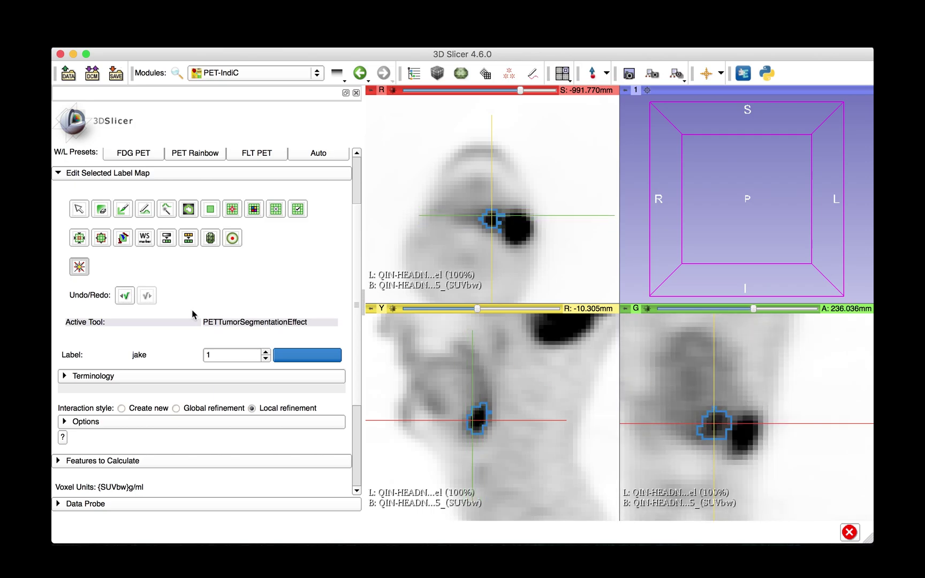
left_click(124, 296)
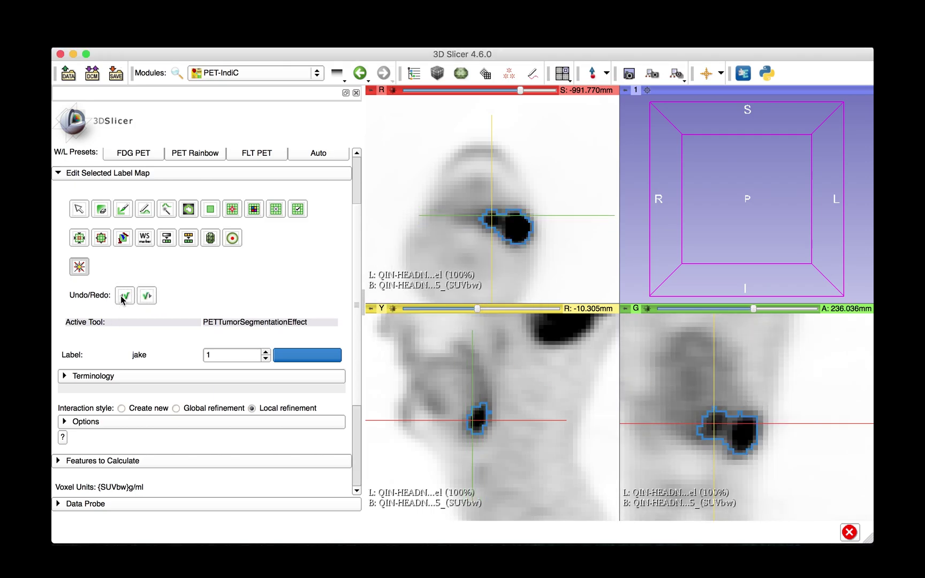
Apply the Splitting option to the label 1 segmentation and check the separated contour through the coronal slices.
scroll(354, 334, "down", 3)
left_click(87, 353)
left_click(88, 368)
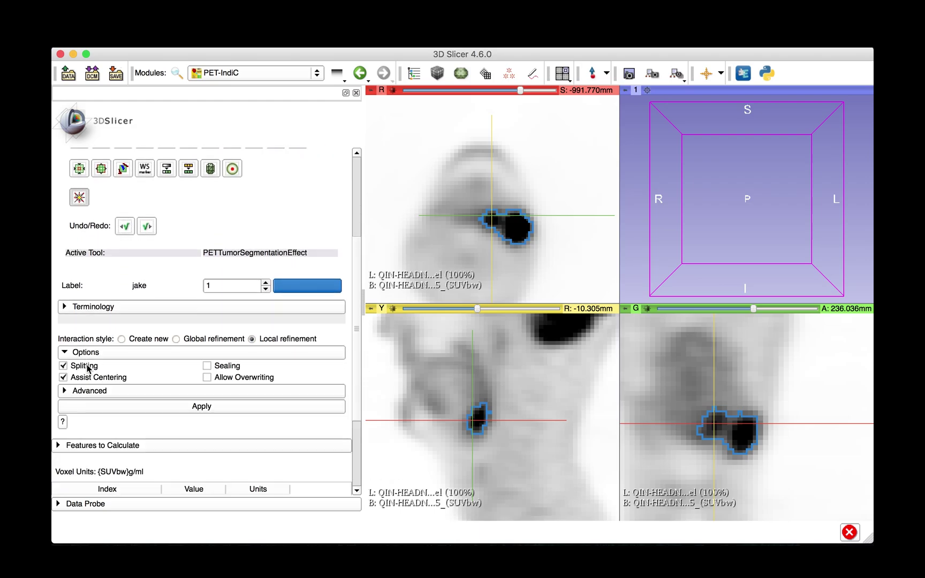
left_click(195, 407)
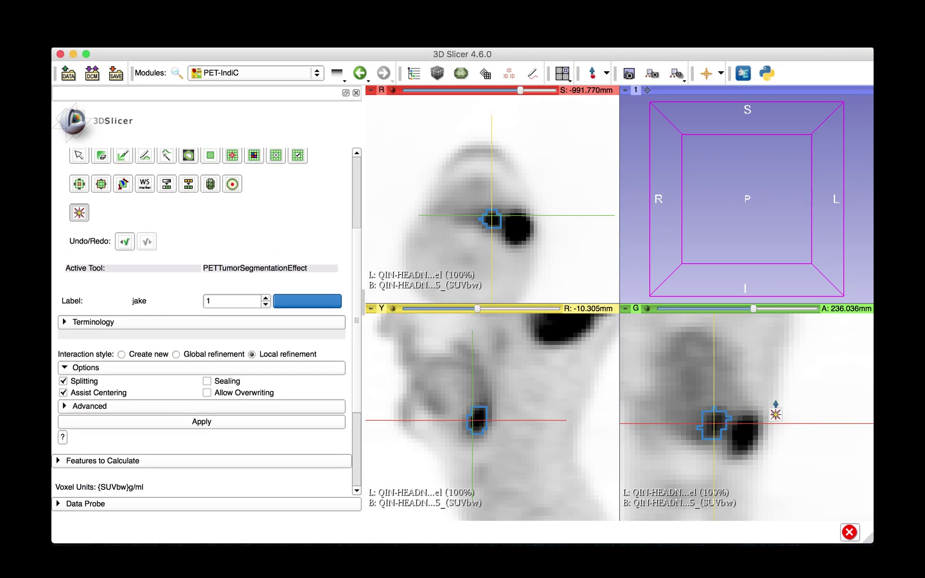
scroll(774, 410, "up", 5)
scroll(775, 410, "down", 6)
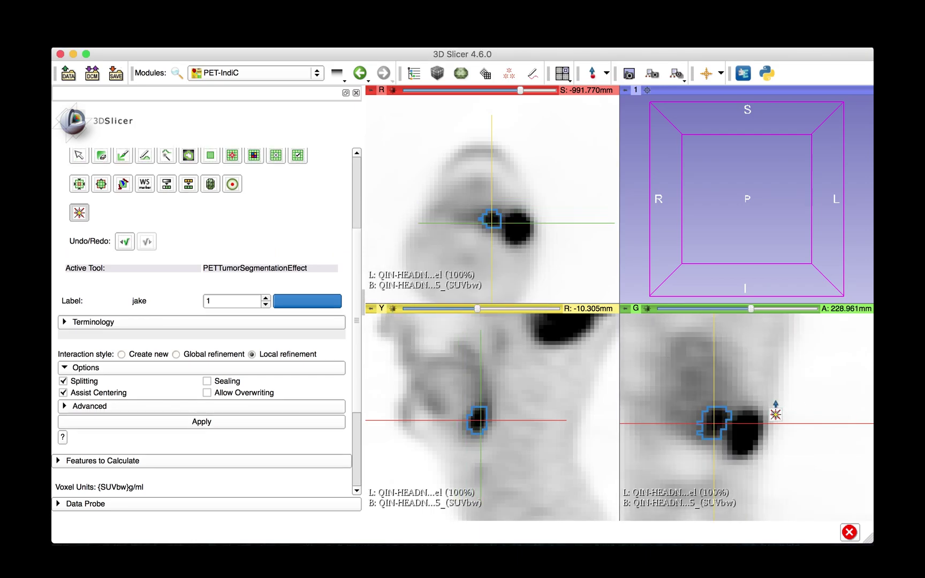
scroll(775, 413, "up", 2)
scroll(775, 413, "down", 2)
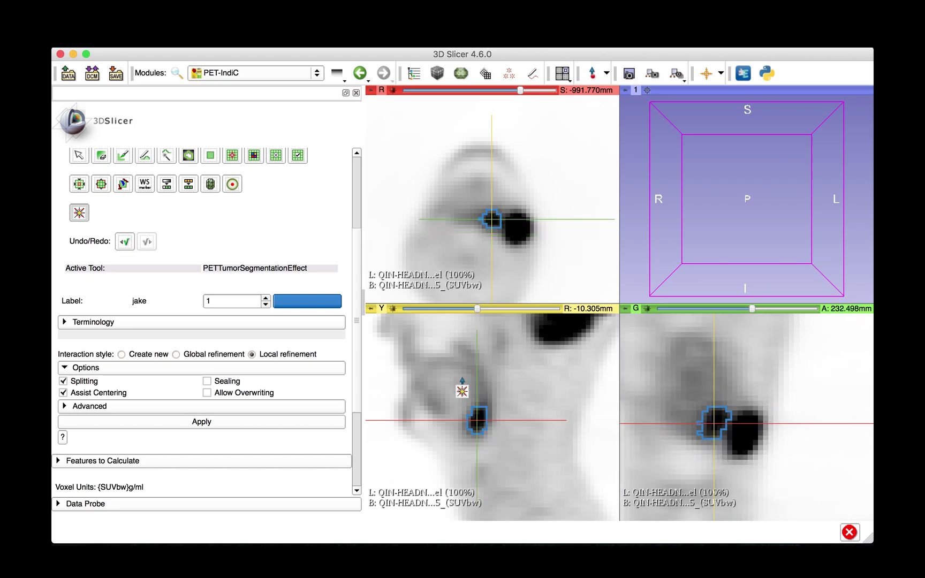
Disable Splitting and segment the larger adjoining spot as label 2 from the coronal view, checking both contours through the slices.
left_click(89, 380)
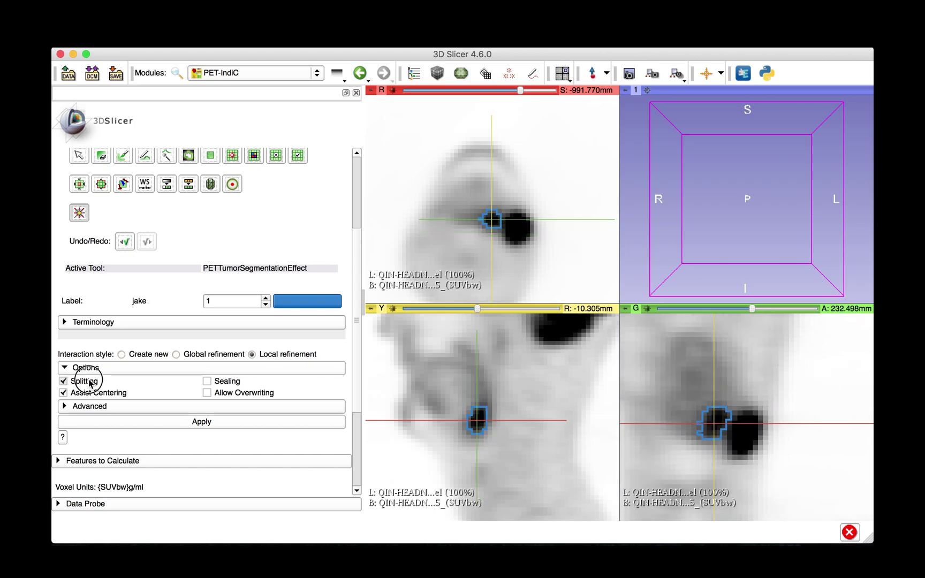
left_click(265, 298)
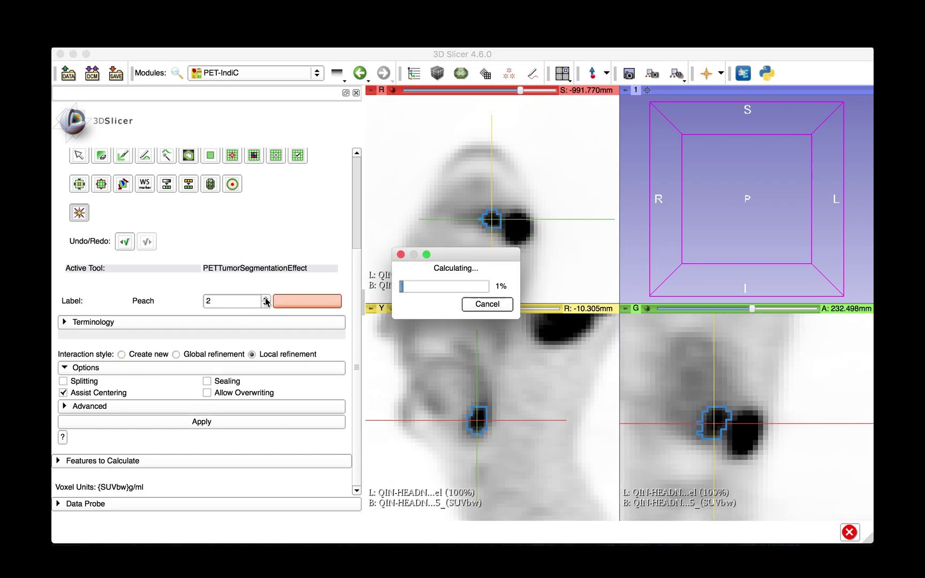
left_click(744, 444)
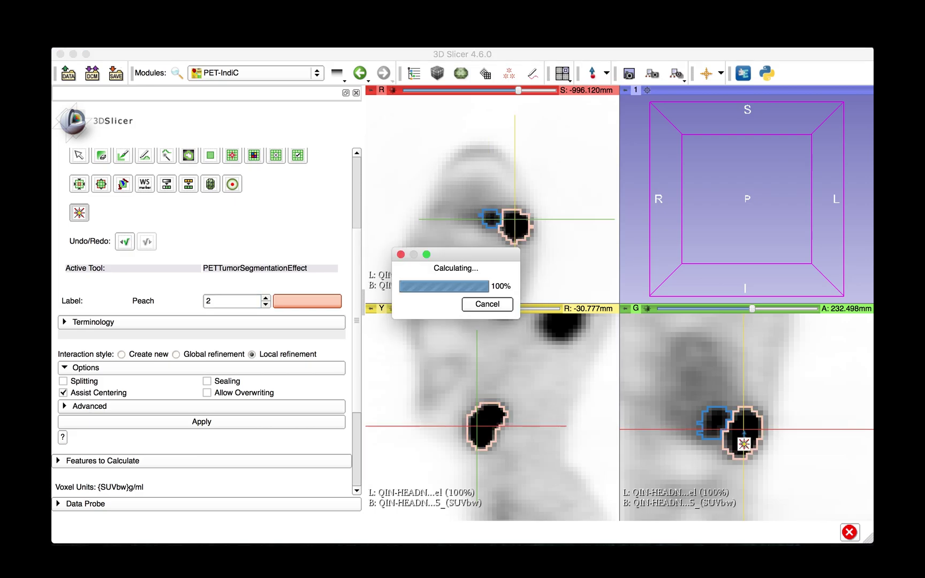
scroll(792, 416, "up", 5)
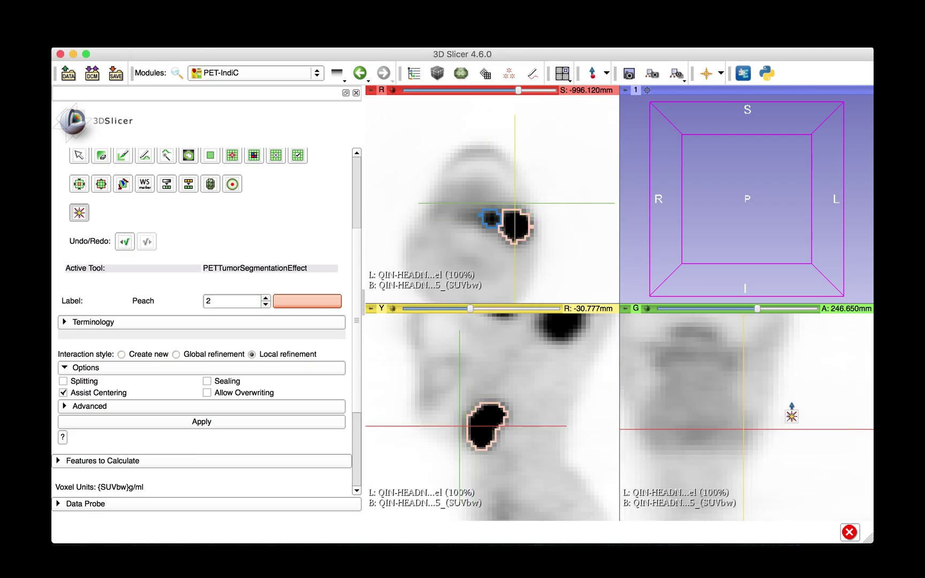
scroll(791, 416, "down", 9)
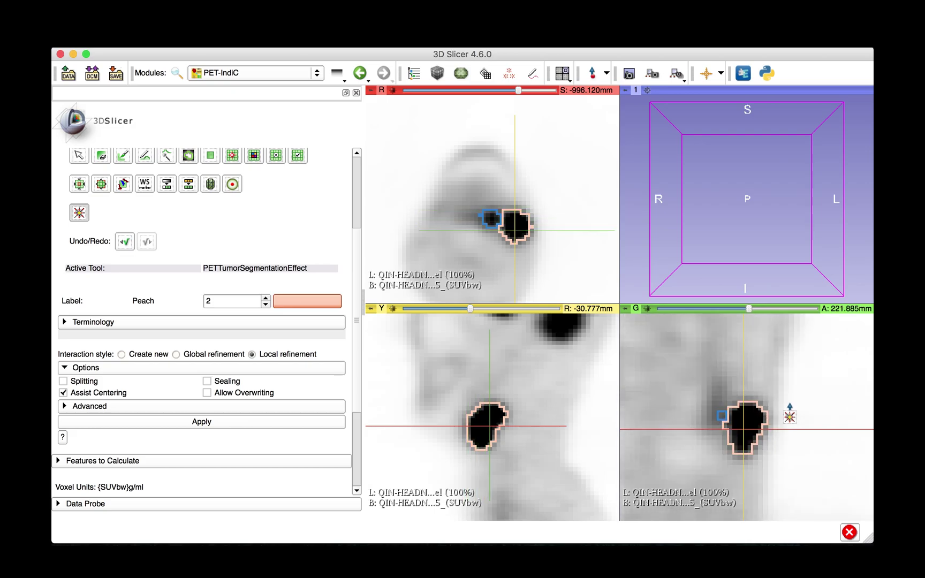
scroll(790, 417, "down", 5)
scroll(790, 416, "up", 6)
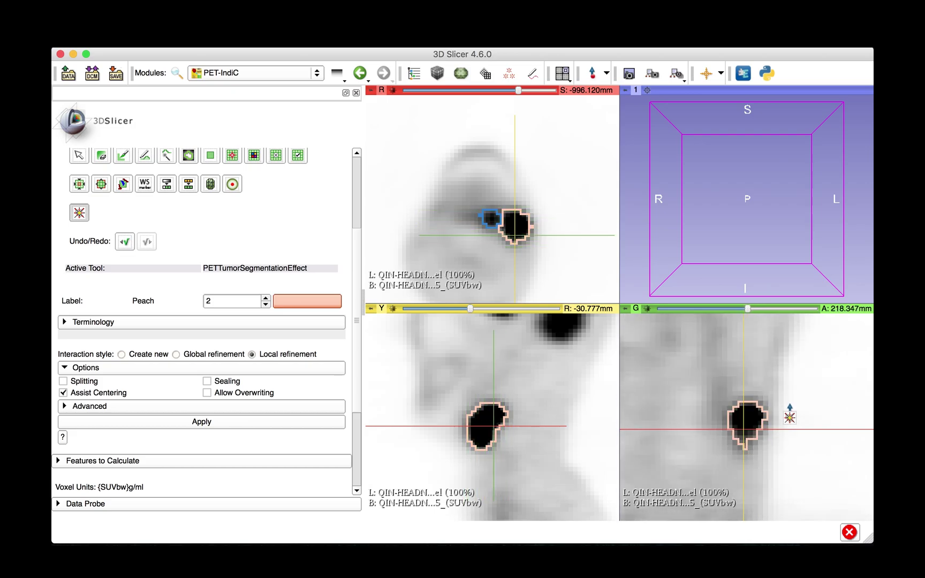
scroll(790, 416, "up", 3)
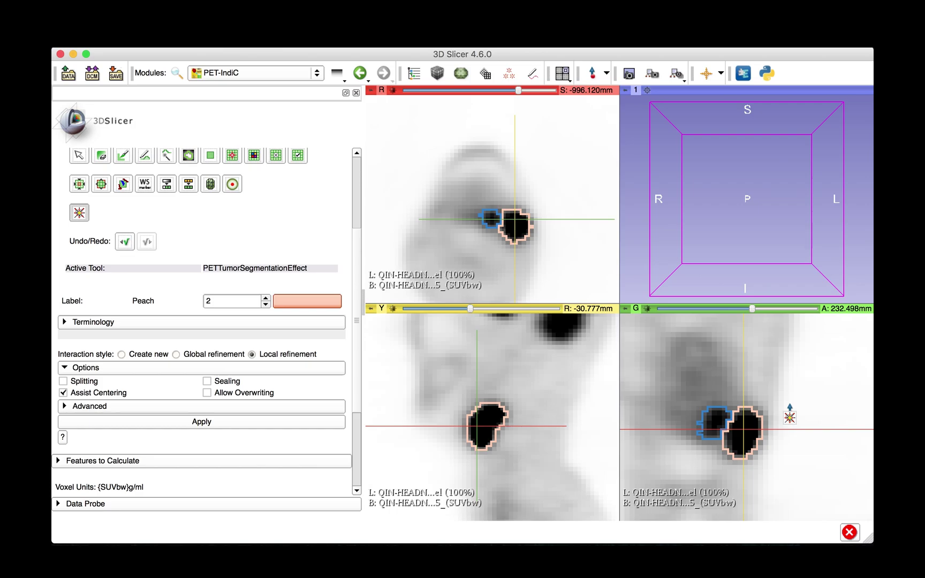